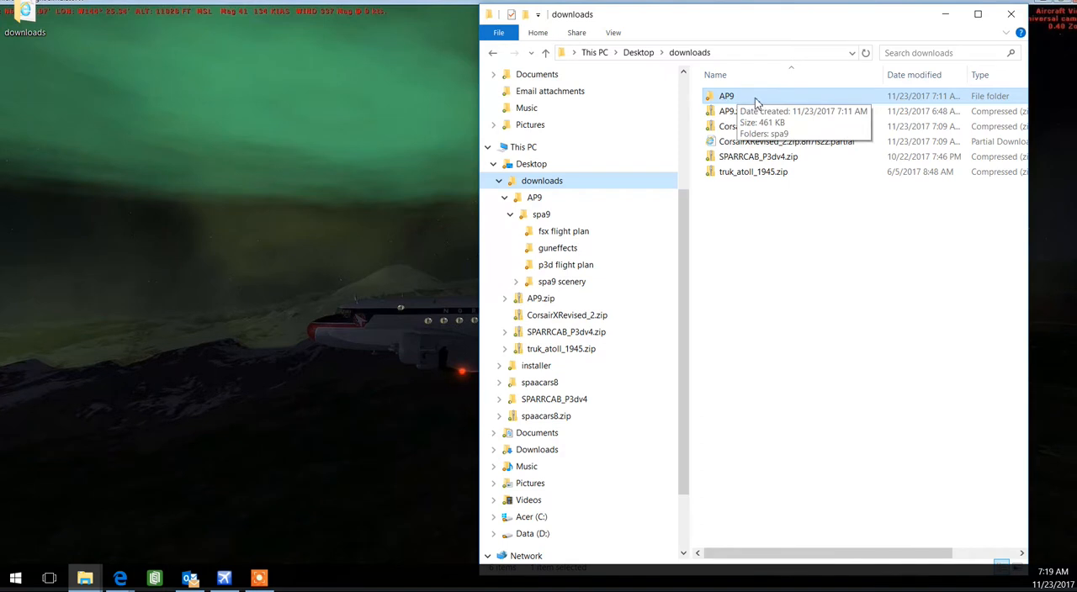
Delete the existing extracted AP9 folder from the downloads folder
{"action": "left_click", "coordinate": [726, 98]}
{"action": "right_click", "coordinate": [726, 98]}
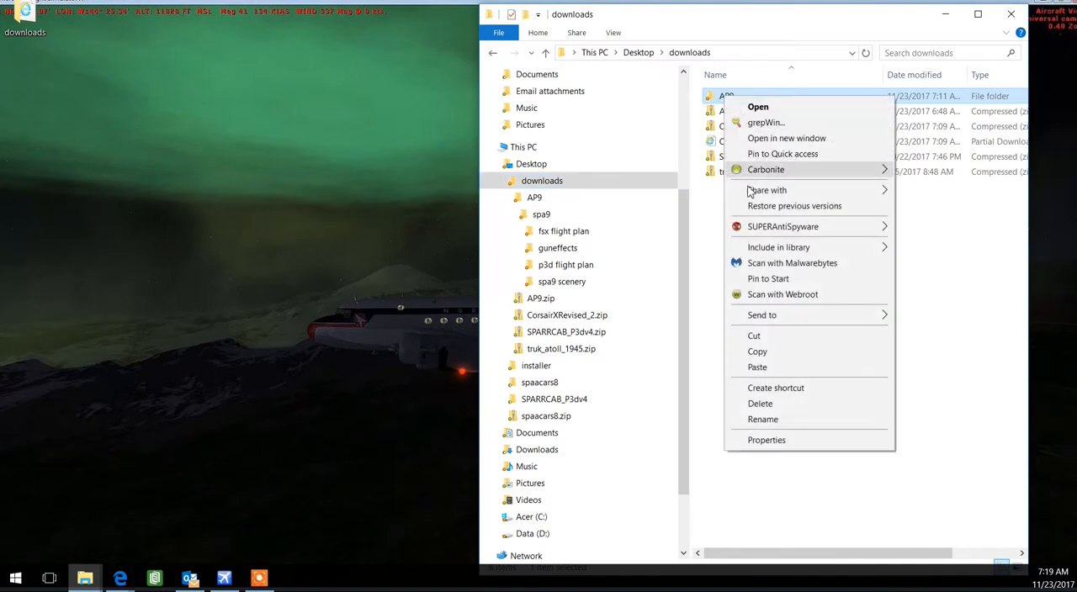
{"action": "left_click", "coordinate": [752, 404]}
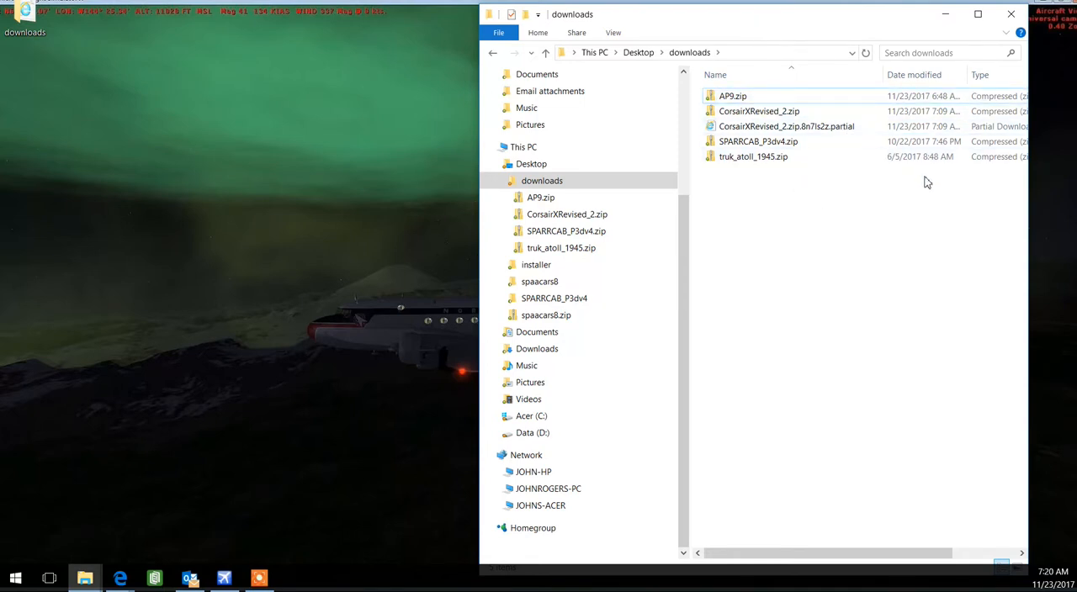
Extract AP9.zip into an AP9 folder inside downloads and close the window showing the extracted files
{"action": "left_click", "coordinate": [737, 99]}
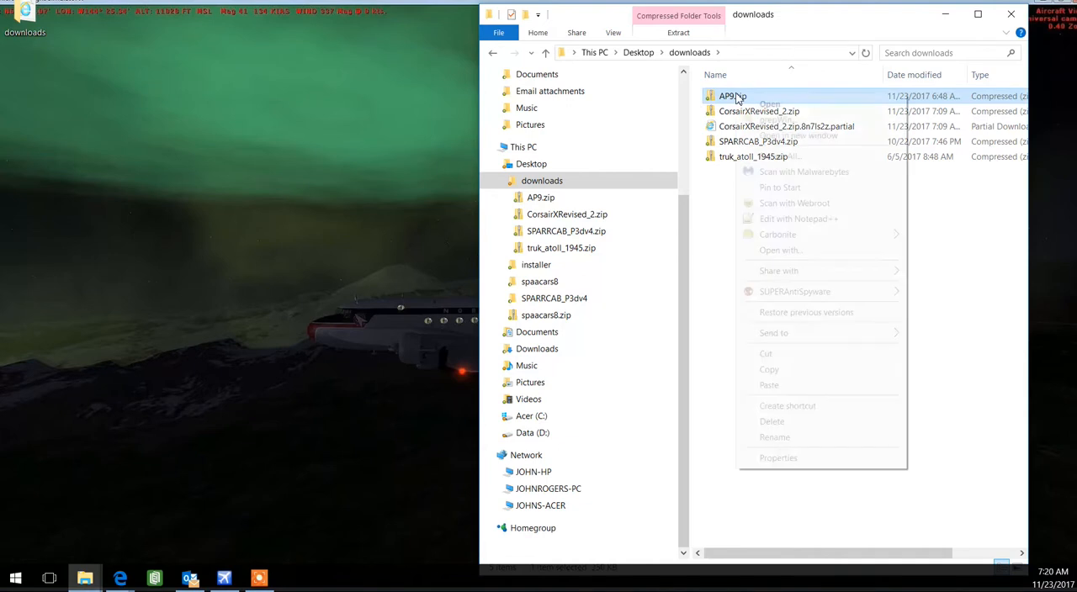
{"action": "right_click", "coordinate": [737, 99]}
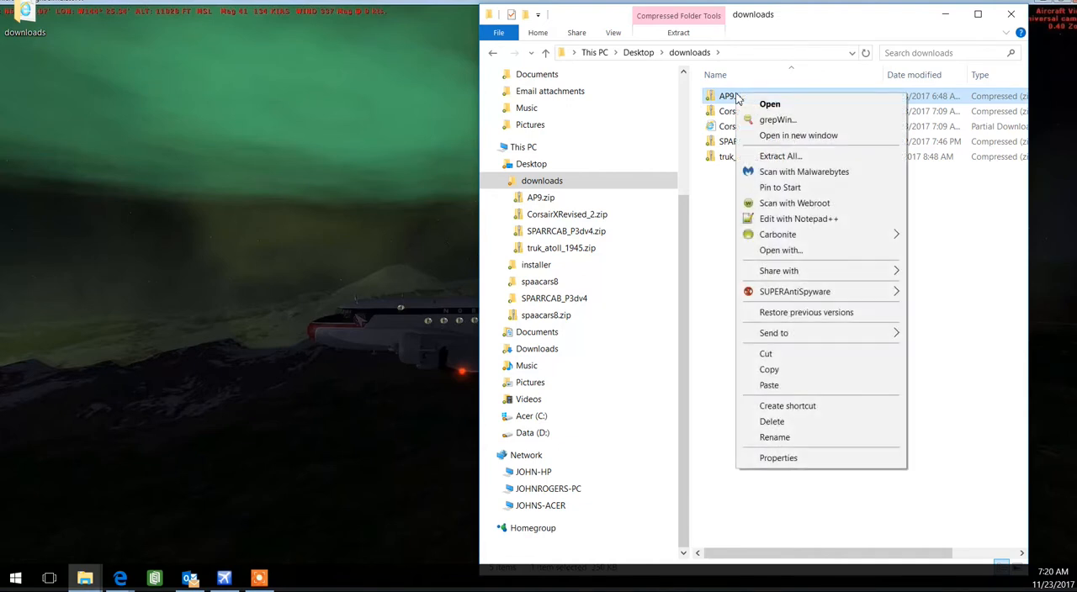
{"action": "left_click", "coordinate": [778, 156]}
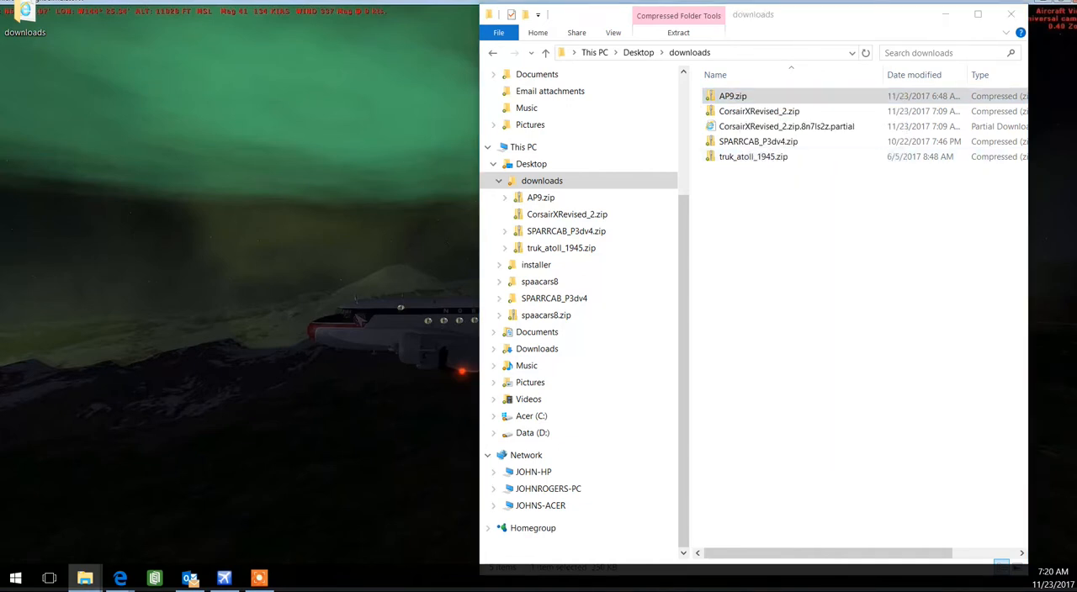
{"action": "left_click_drag", "start_coordinate": [204, 152], "coordinate": [345, 79]}
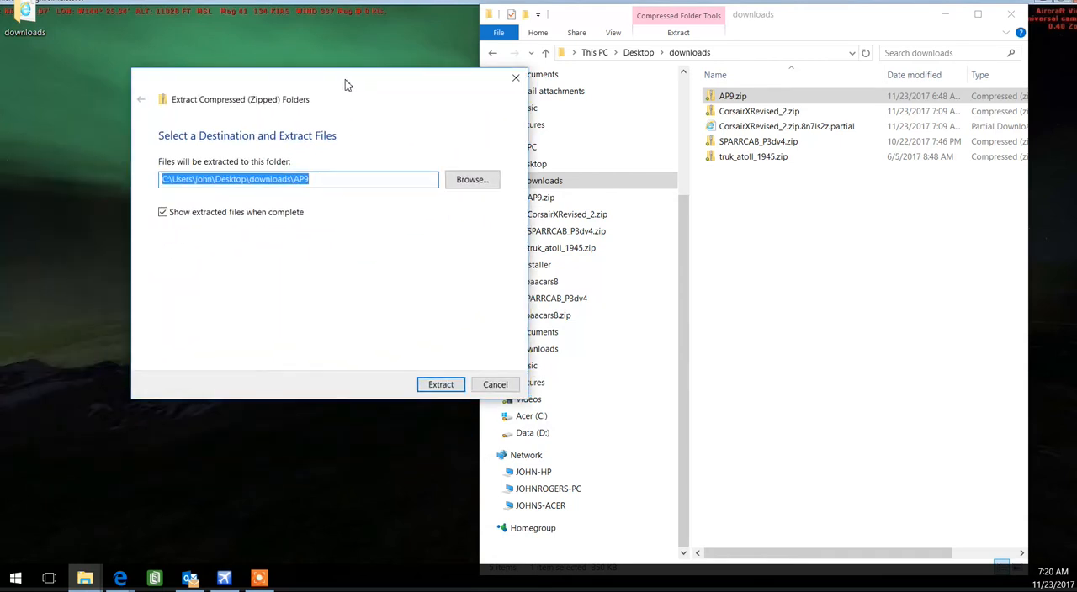
{"action": "left_click", "coordinate": [434, 386]}
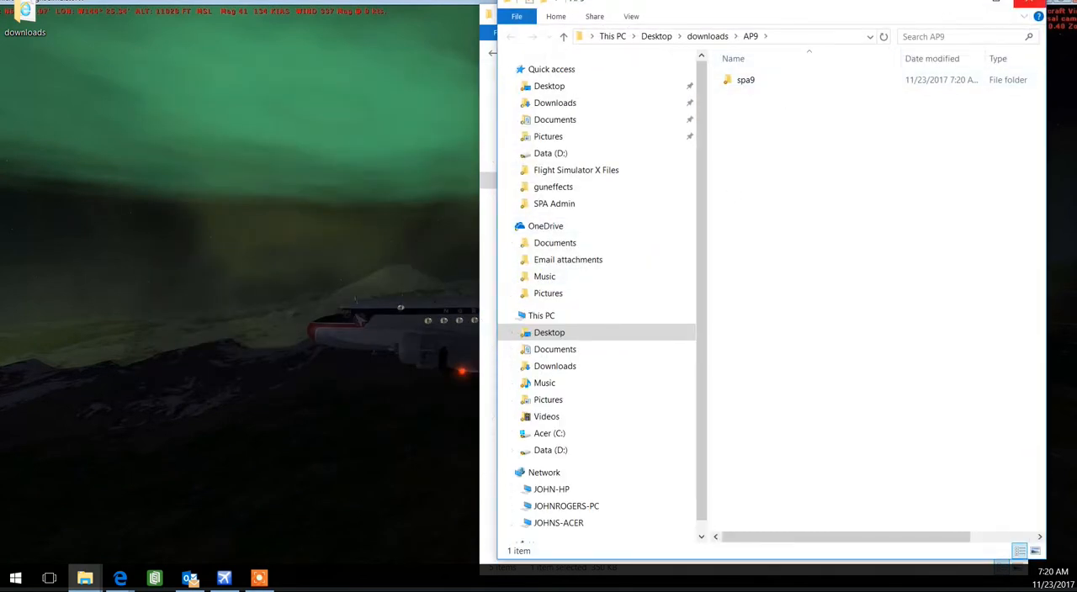
{"action": "left_click", "coordinate": [1028, 4]}
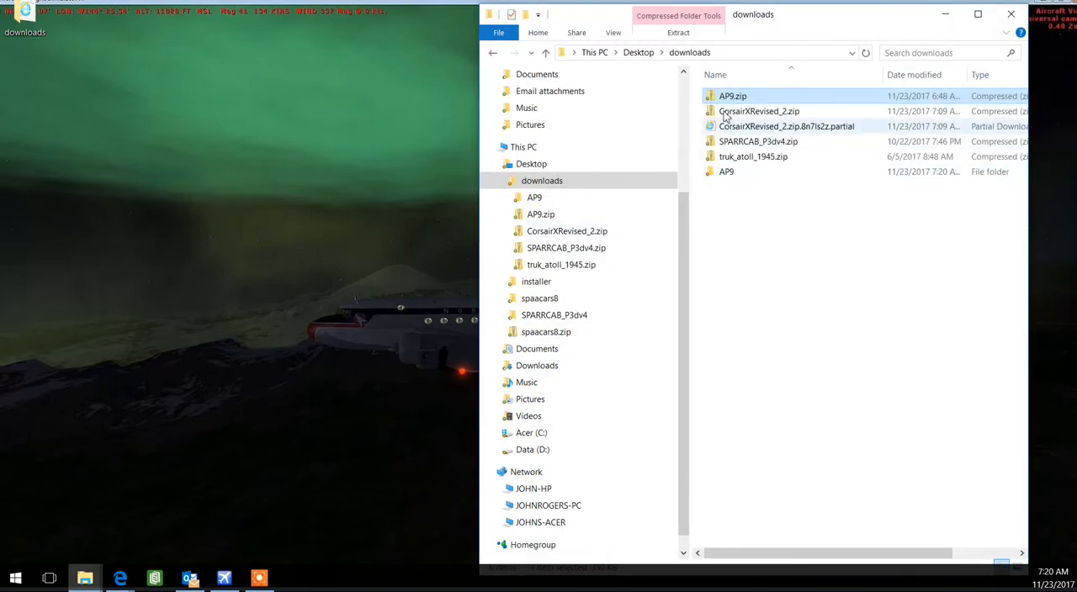
Expand the extracted AP9 folder in the folder tree down to the subfolders of spa9 scenery
{"action": "left_click", "coordinate": [730, 176]}
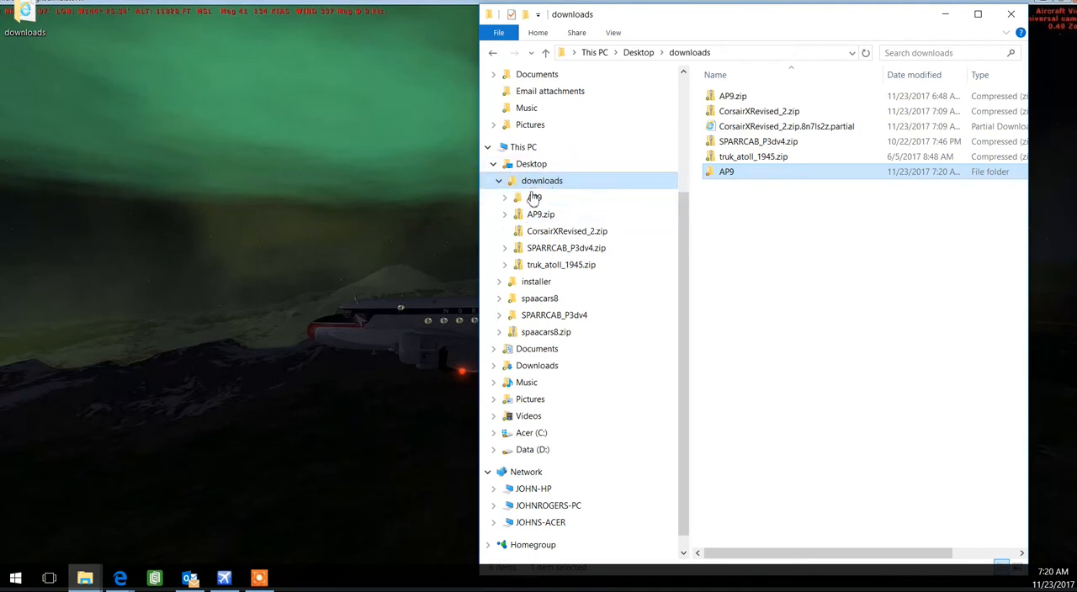
{"action": "left_click", "coordinate": [505, 197]}
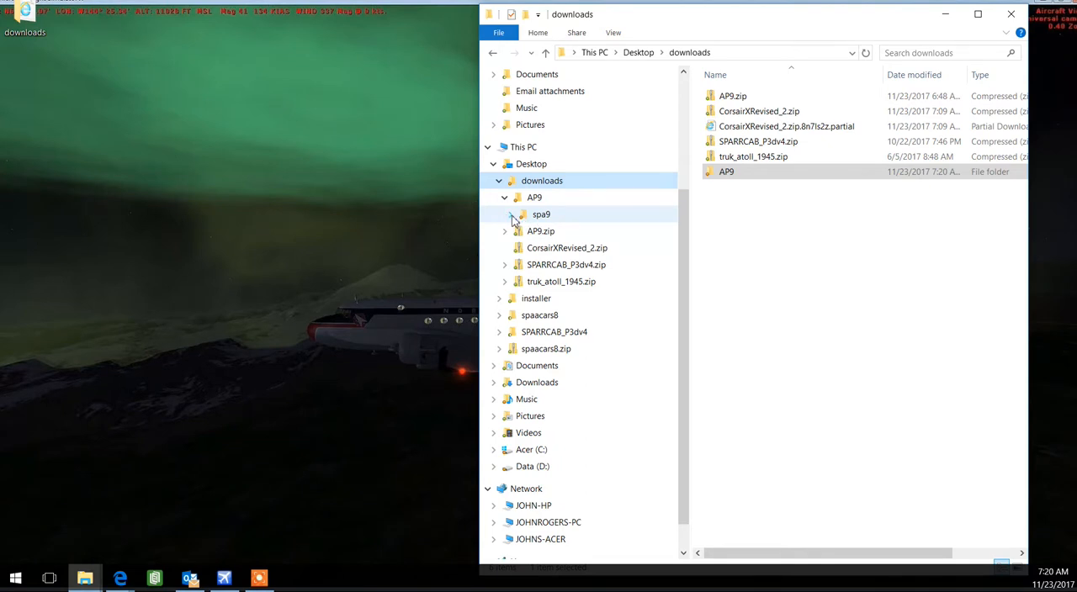
{"action": "left_click", "coordinate": [513, 216]}
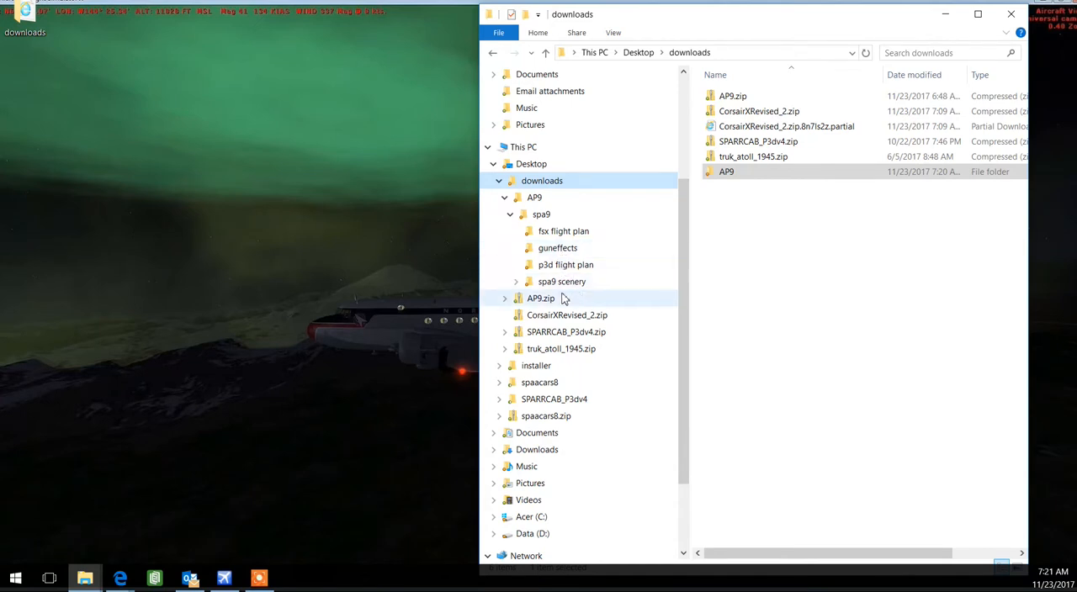
{"action": "left_click", "coordinate": [516, 285]}
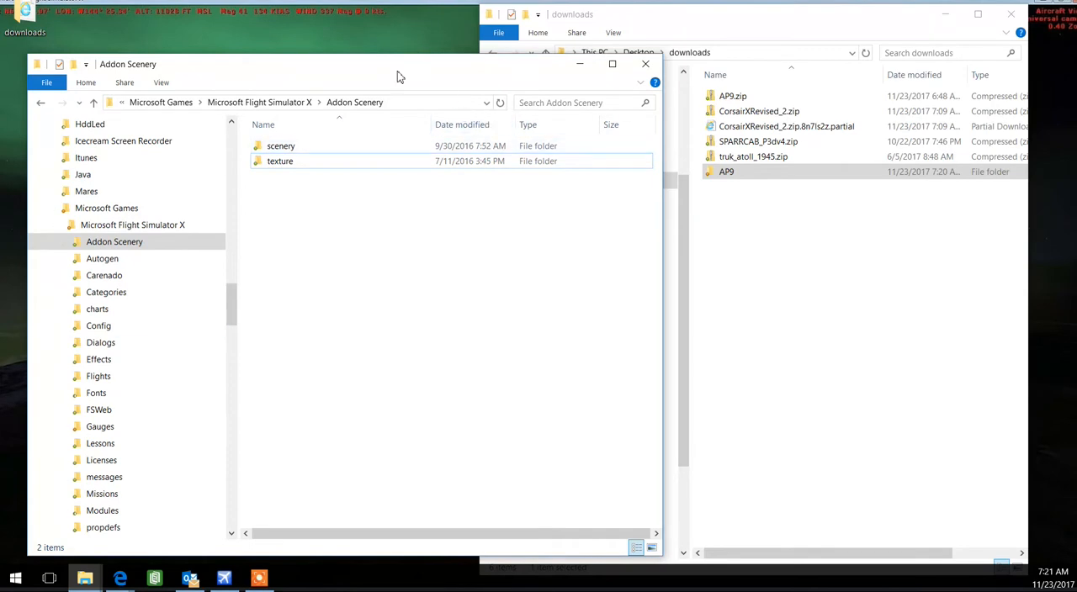
Copy the spa9 scenery folder from the extracted spa9 folder into the Addon Scenery folder of Microsoft Flight Simulator X
{"action": "left_click", "coordinate": [803, 33]}
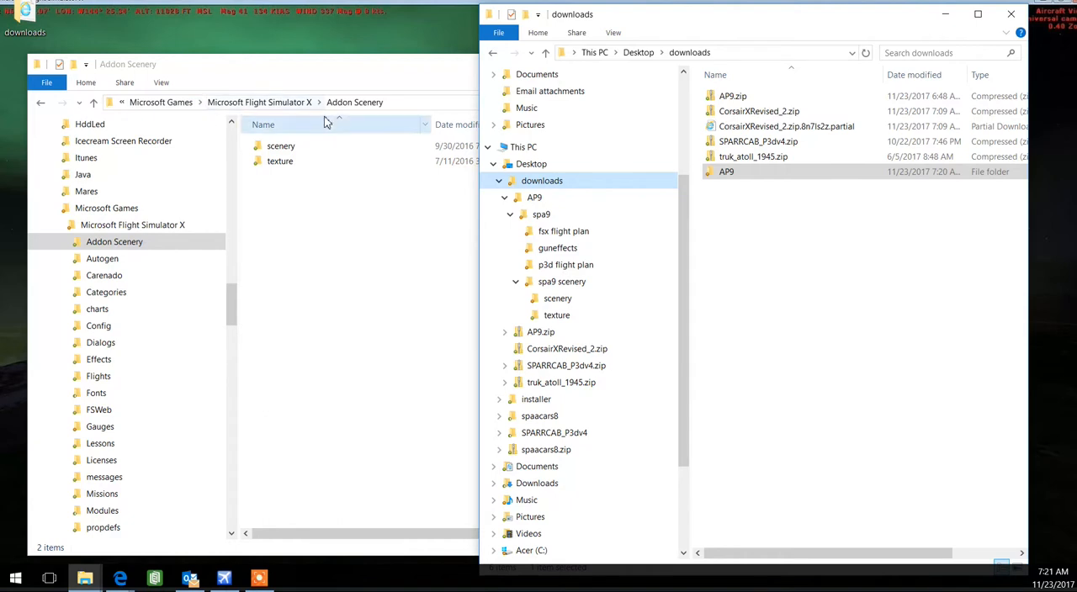
{"action": "left_click", "coordinate": [117, 243]}
{"action": "left_click", "coordinate": [158, 241]}
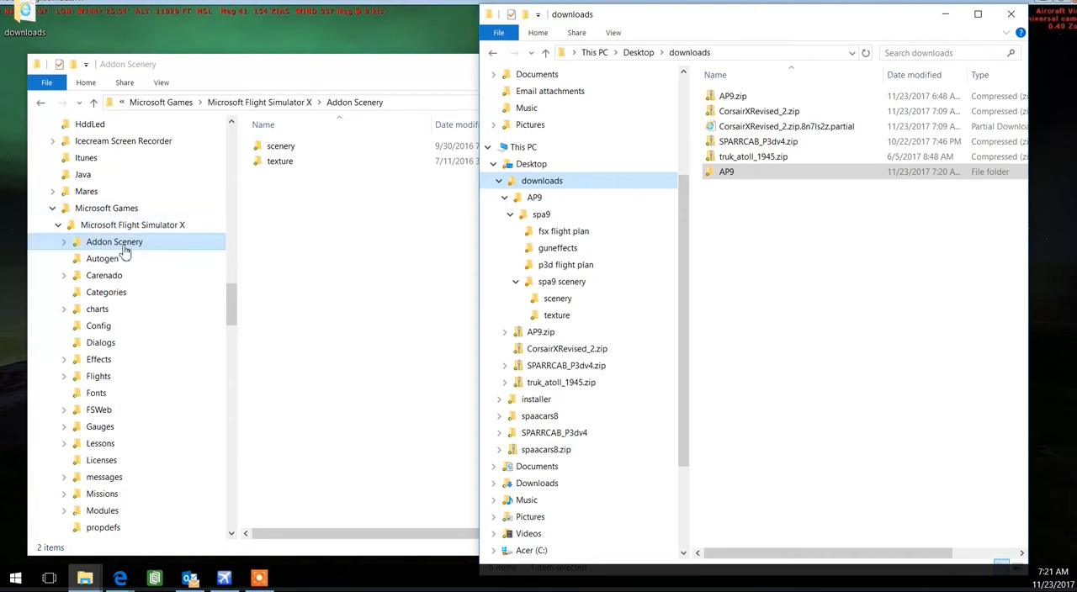
{"action": "left_click", "coordinate": [774, 175]}
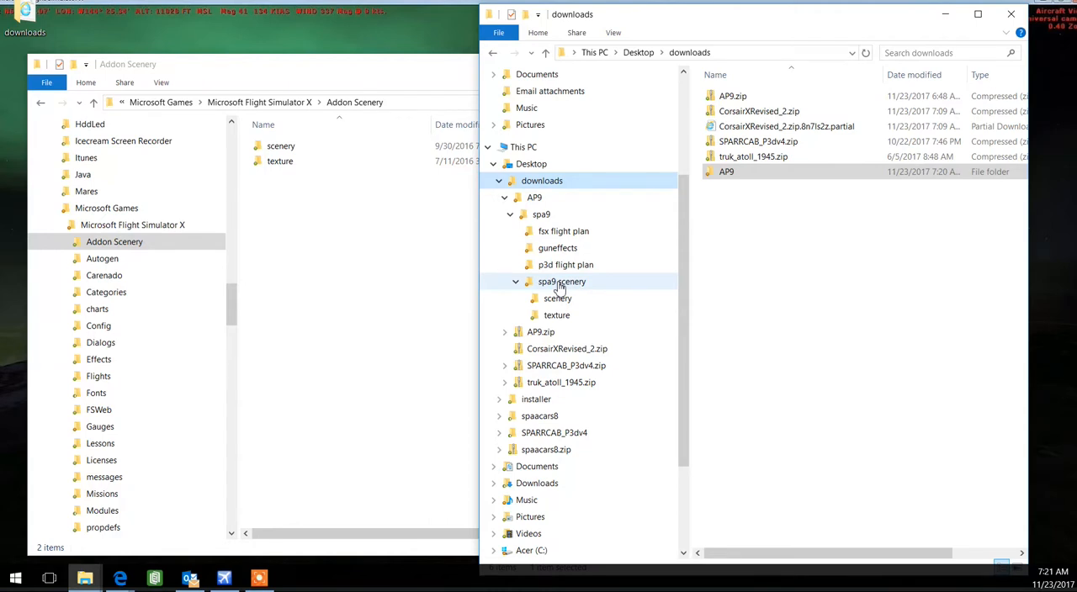
{"action": "left_click", "coordinate": [538, 216]}
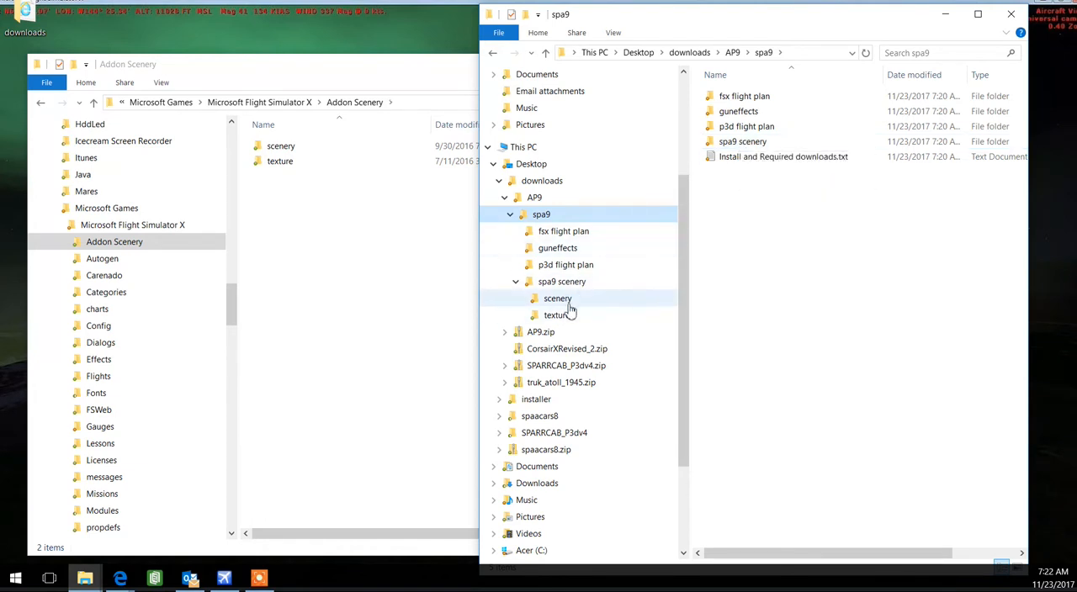
{"action": "right_click", "coordinate": [751, 142]}
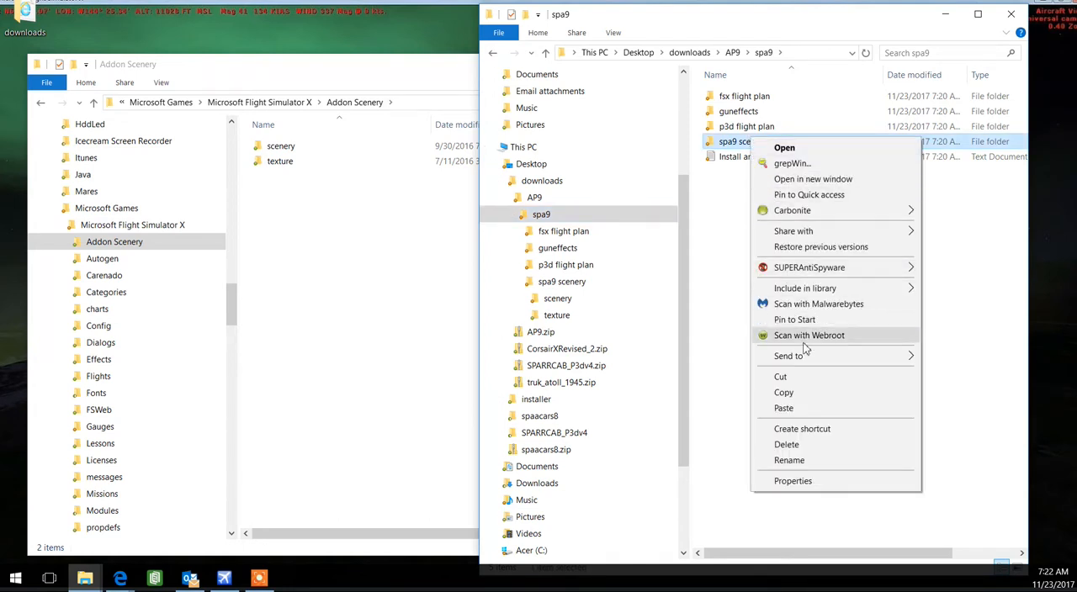
{"action": "left_click", "coordinate": [795, 395]}
{"action": "left_click", "coordinate": [124, 242]}
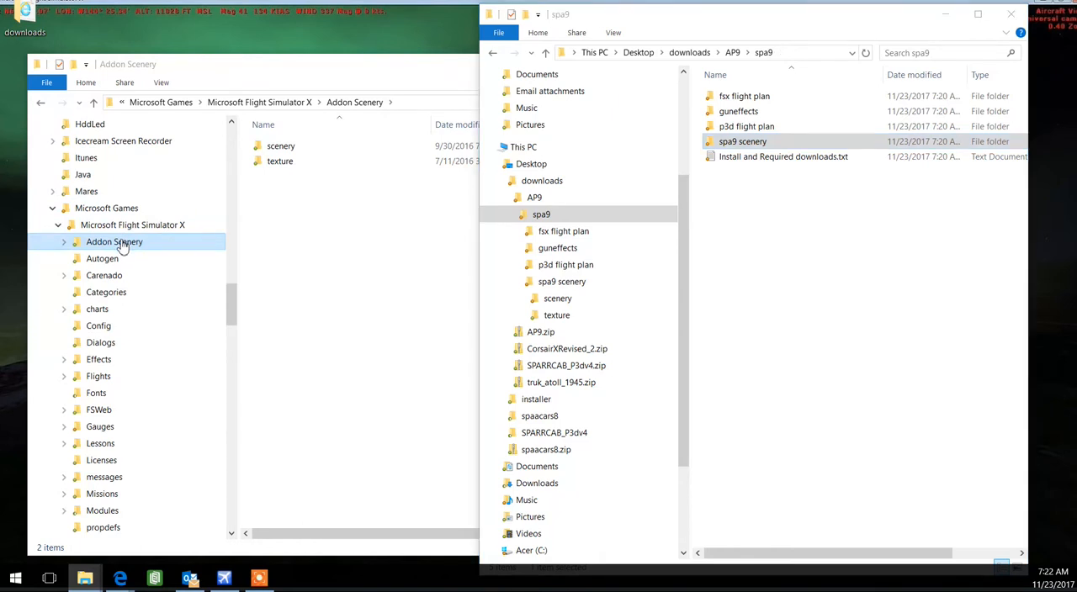
{"action": "right_click", "coordinate": [123, 243]}
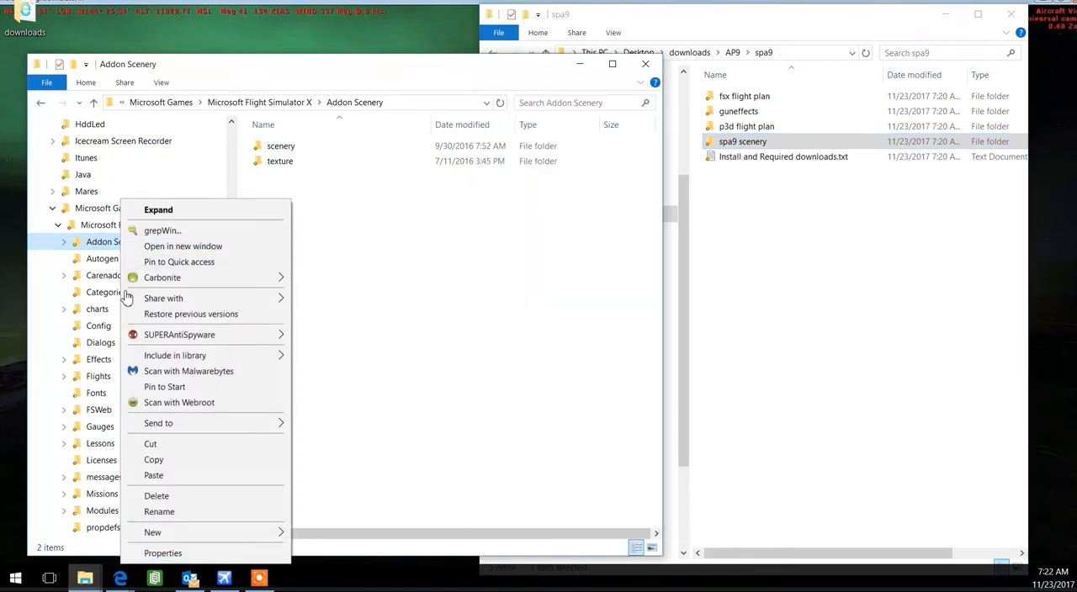
{"action": "left_click", "coordinate": [154, 476]}
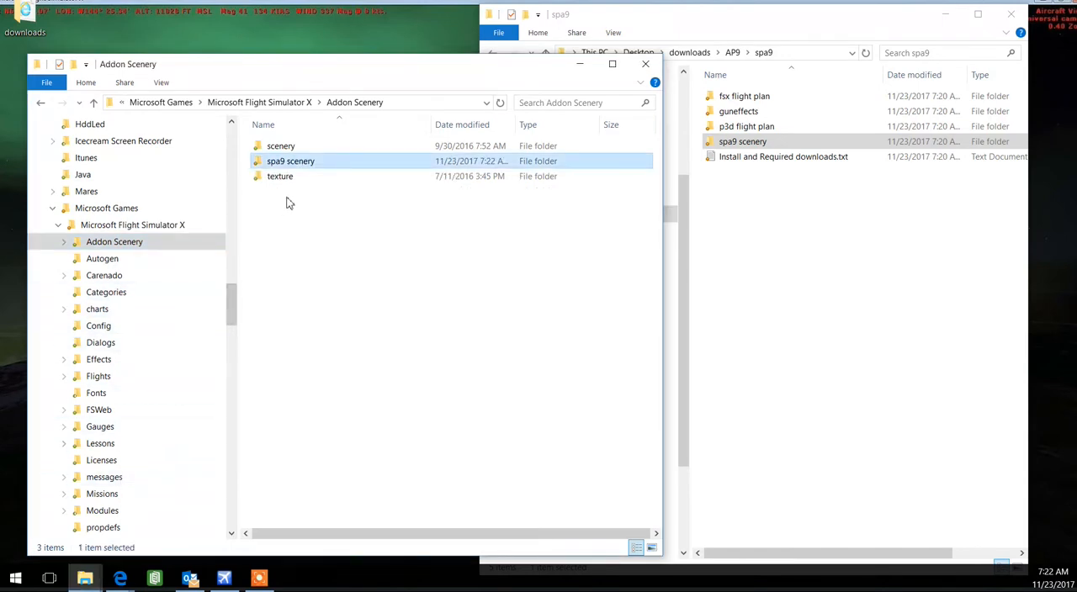
Expand Addon Scenery and its spa9 scenery folder in the tree to check the copied subfolders
{"action": "left_click", "coordinate": [92, 242]}
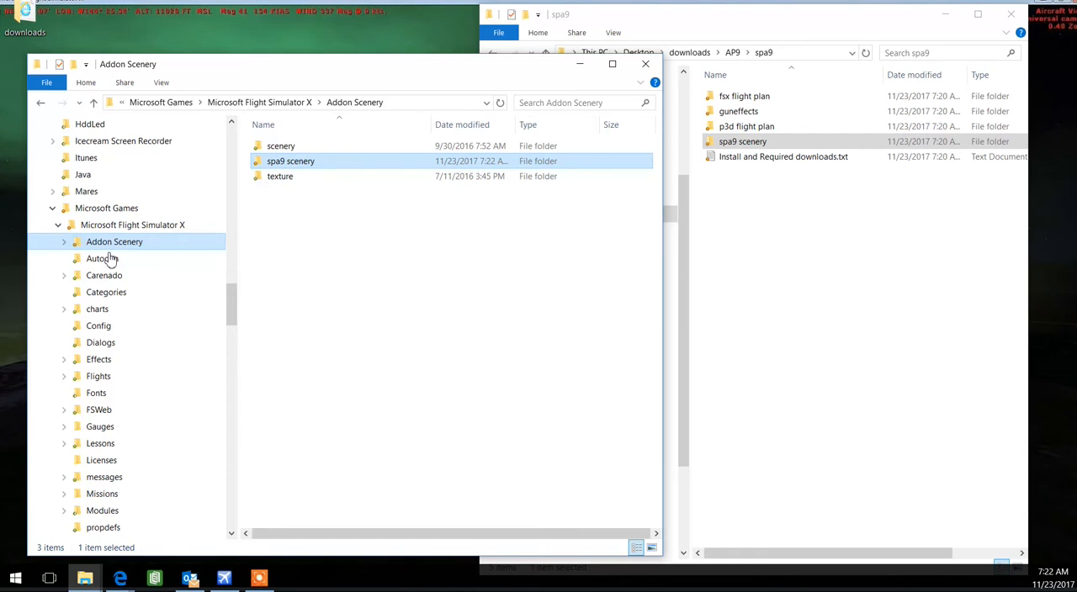
{"action": "left_click", "coordinate": [63, 243]}
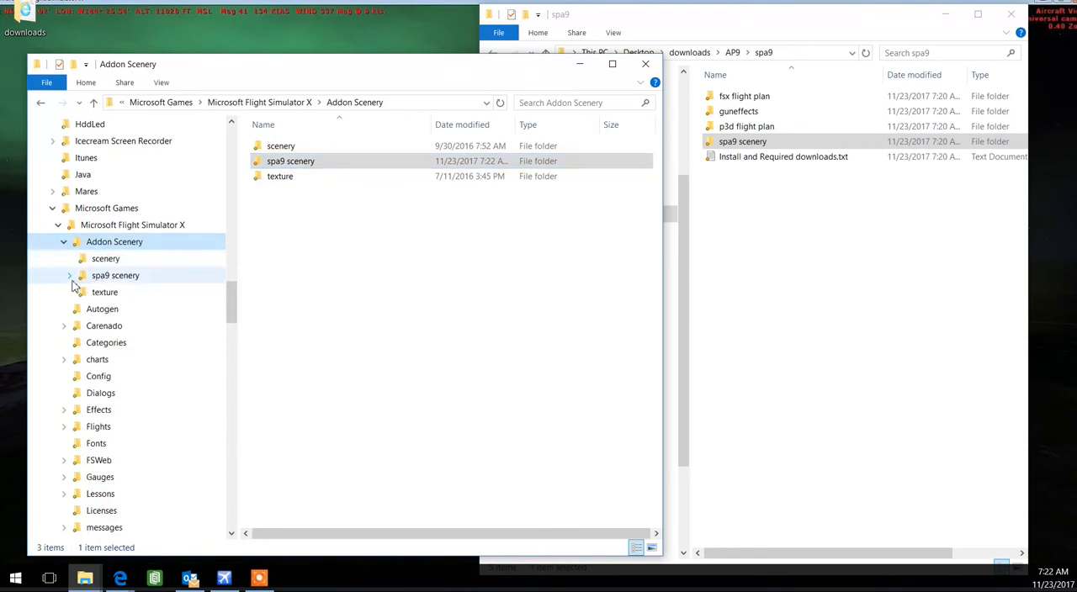
{"action": "left_click", "coordinate": [69, 276]}
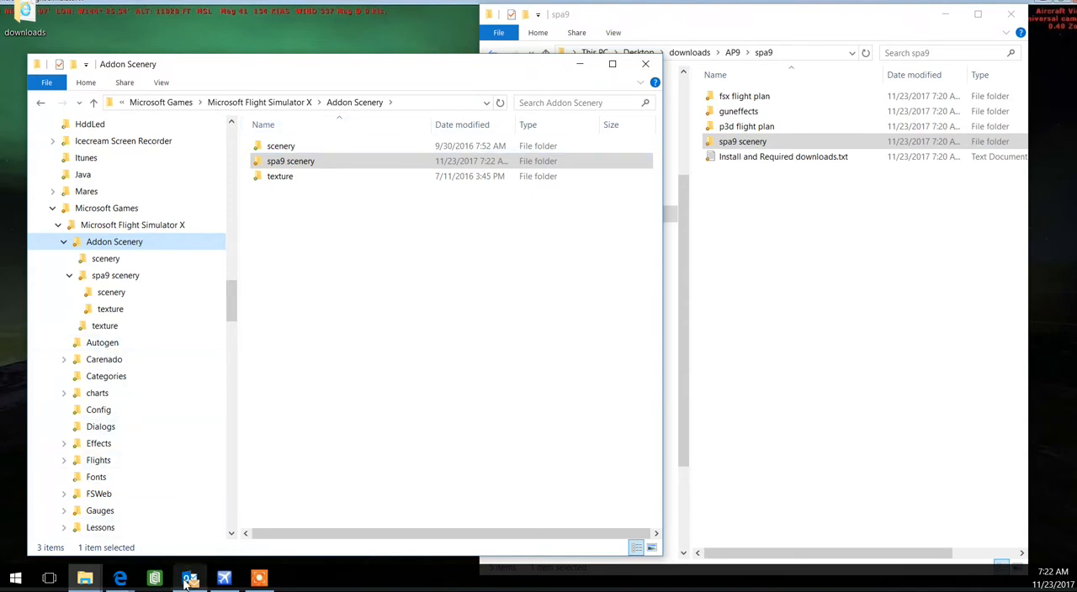
Switch to Flight Simulator X and open the Scenery Library from its settings
{"action": "left_click", "coordinate": [224, 578]}
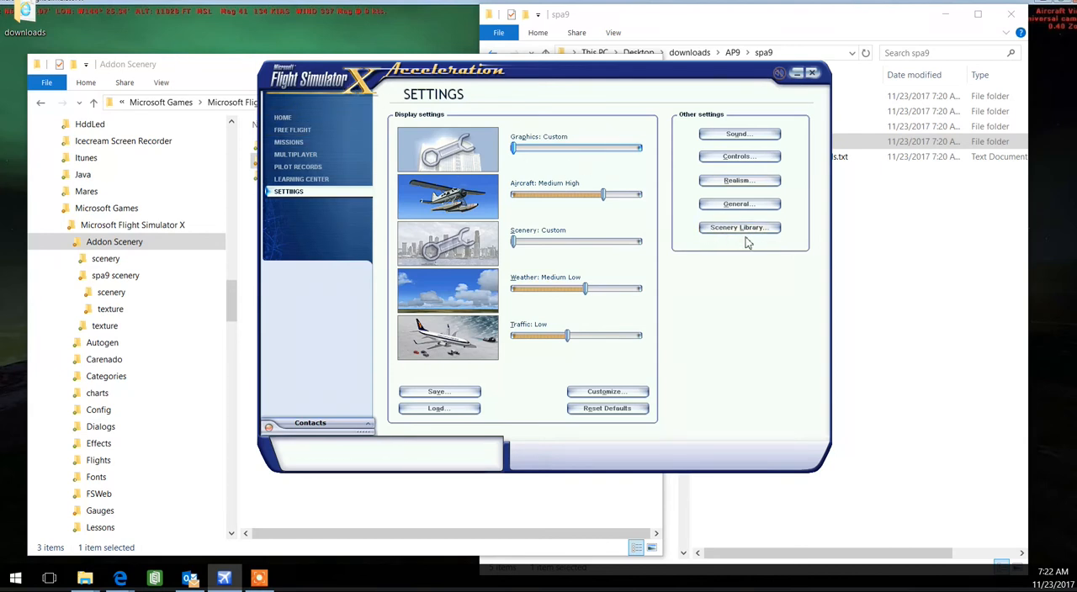
{"action": "left_click", "coordinate": [290, 130]}
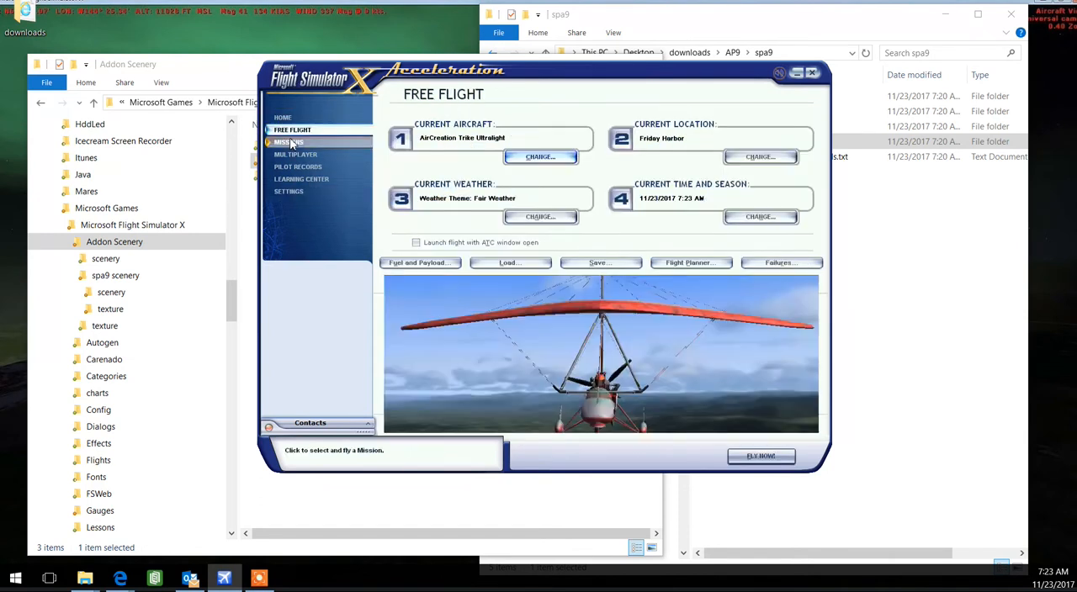
{"action": "left_click", "coordinate": [289, 192]}
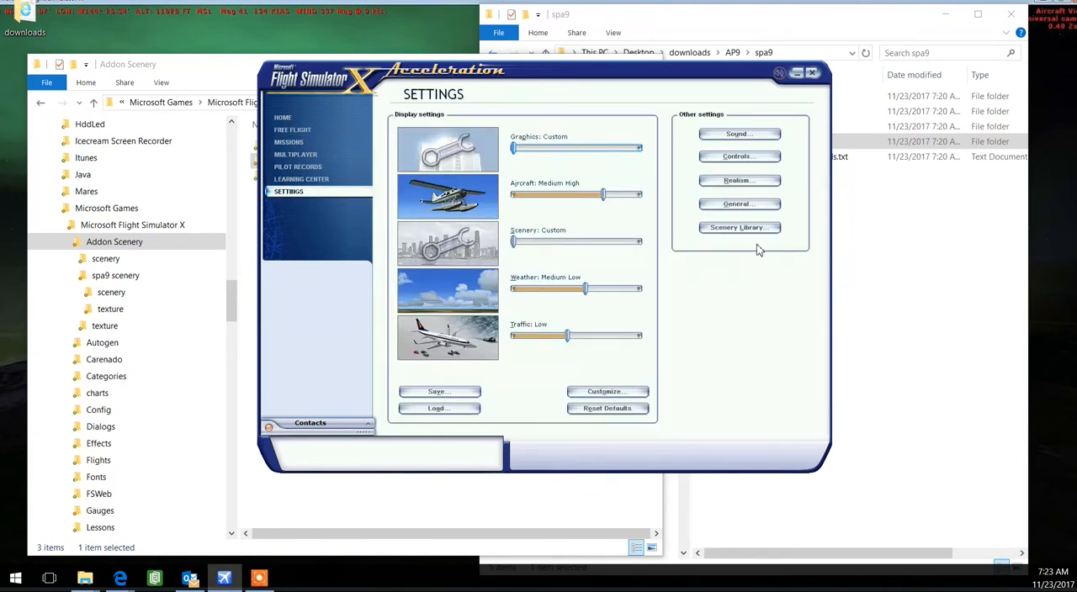
{"action": "left_click", "coordinate": [303, 132]}
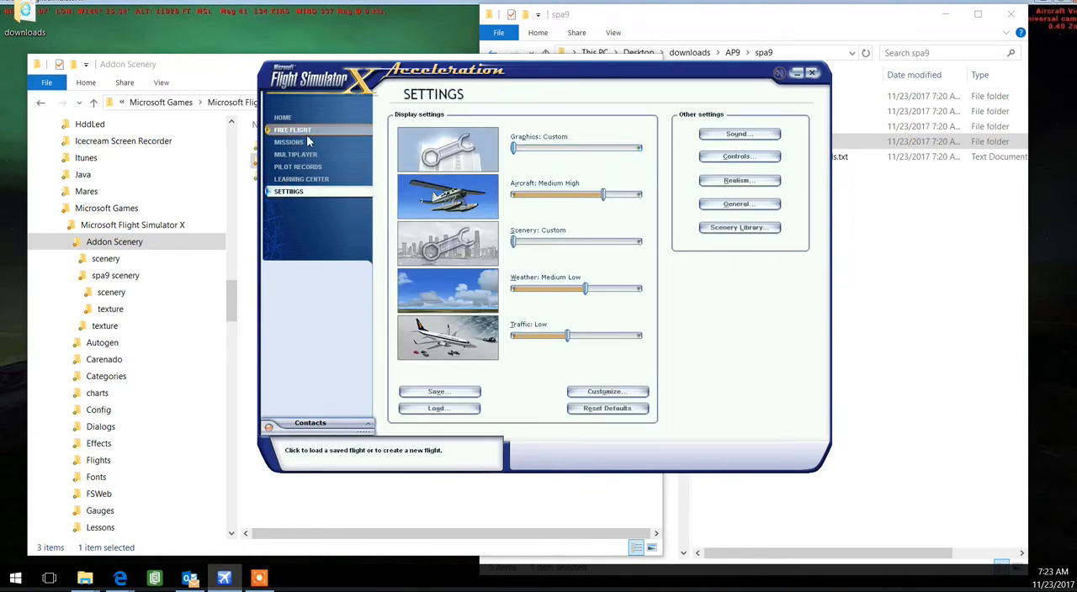
{"action": "left_click", "coordinate": [290, 193]}
{"action": "left_click", "coordinate": [738, 234]}
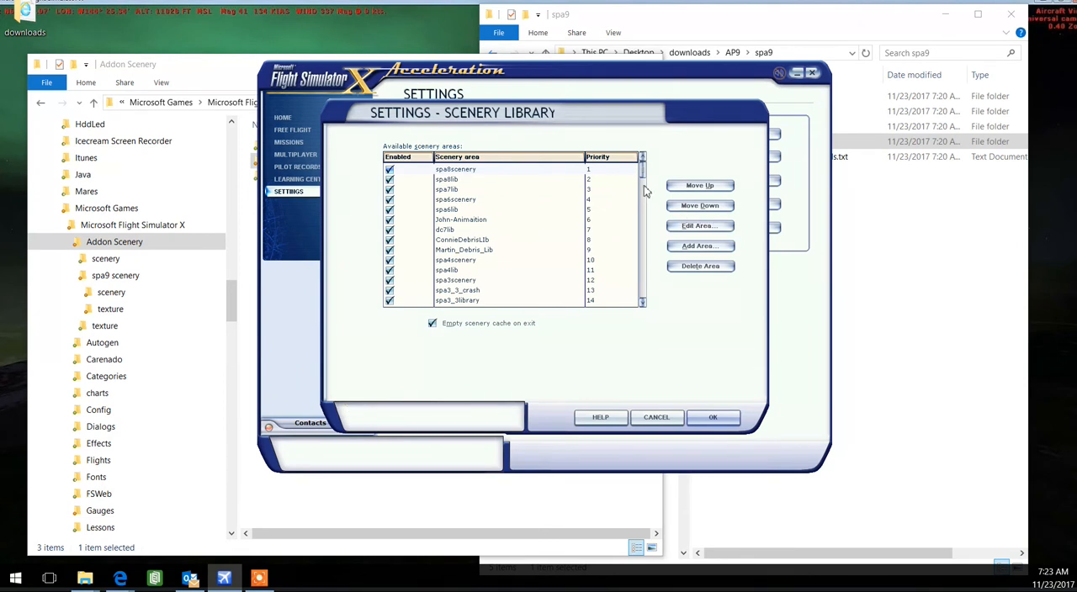
Add the spa9 scenery folder from Addon Scenery as a new scenery area and accept the library changes
{"action": "left_click", "coordinate": [700, 247]}
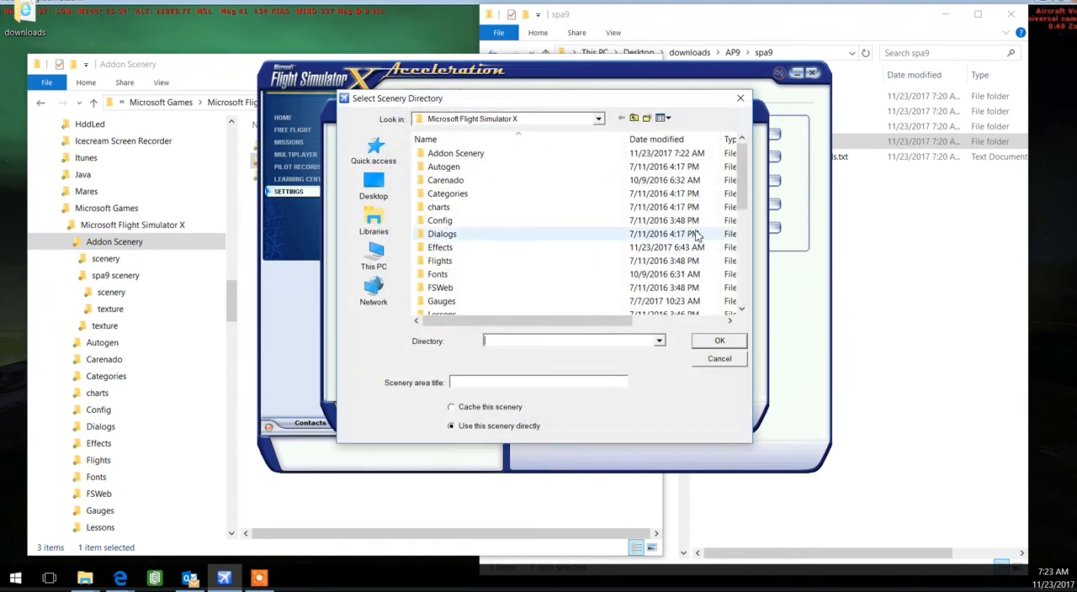
{"action": "double_click", "coordinate": [451, 157]}
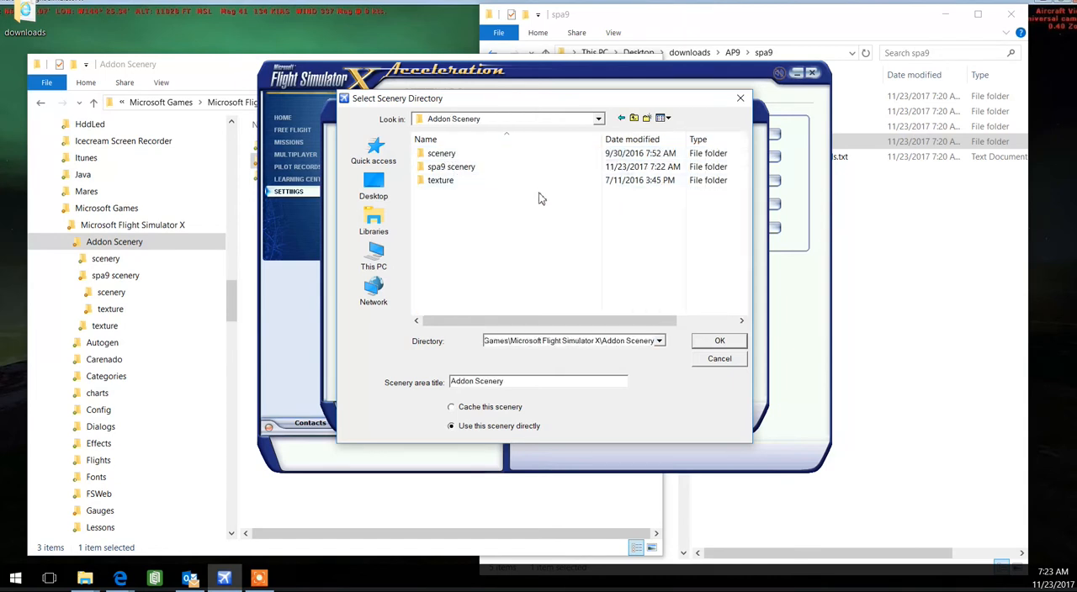
{"action": "left_click", "coordinate": [457, 171]}
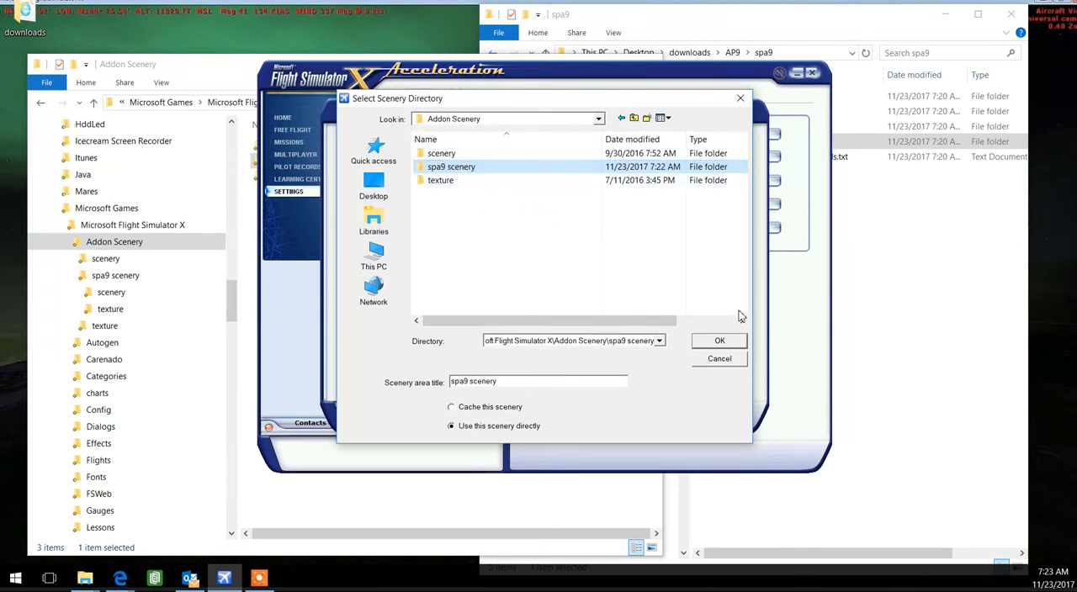
{"action": "left_click", "coordinate": [728, 345]}
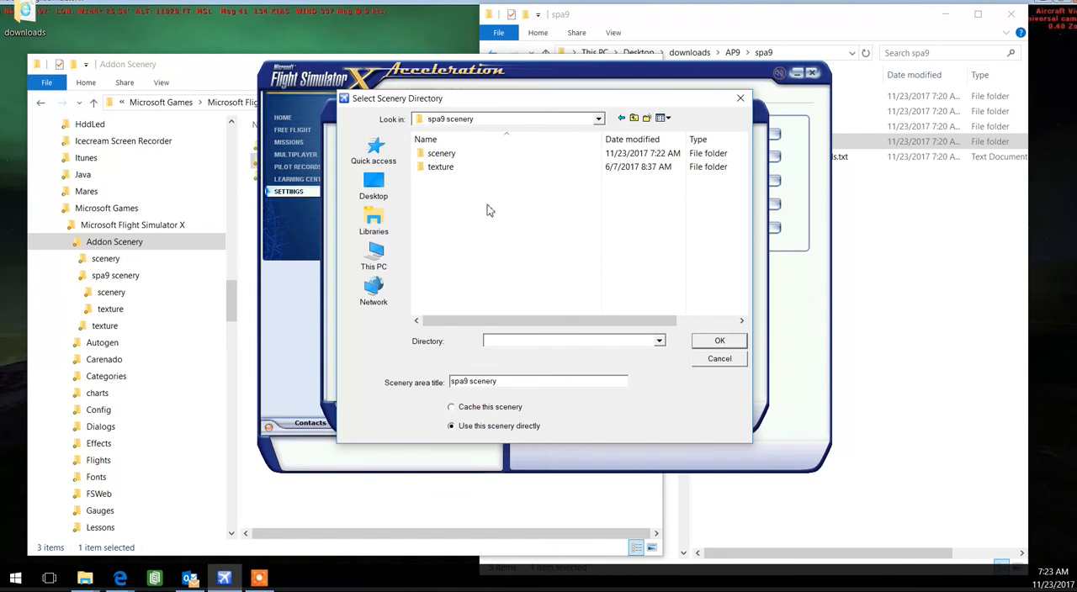
{"action": "left_click", "coordinate": [452, 233]}
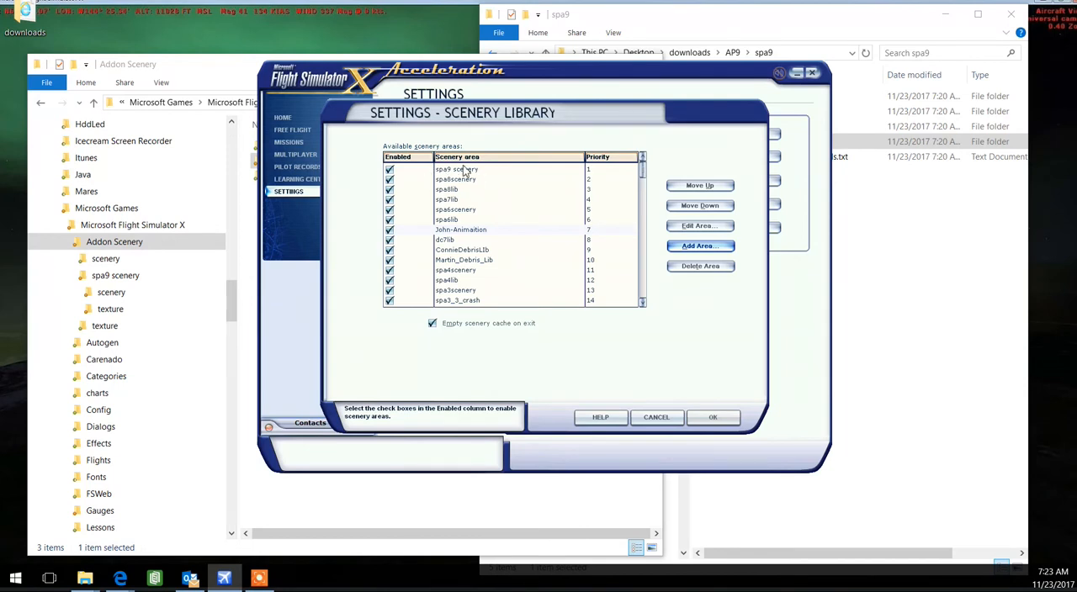
{"action": "left_click", "coordinate": [717, 421]}
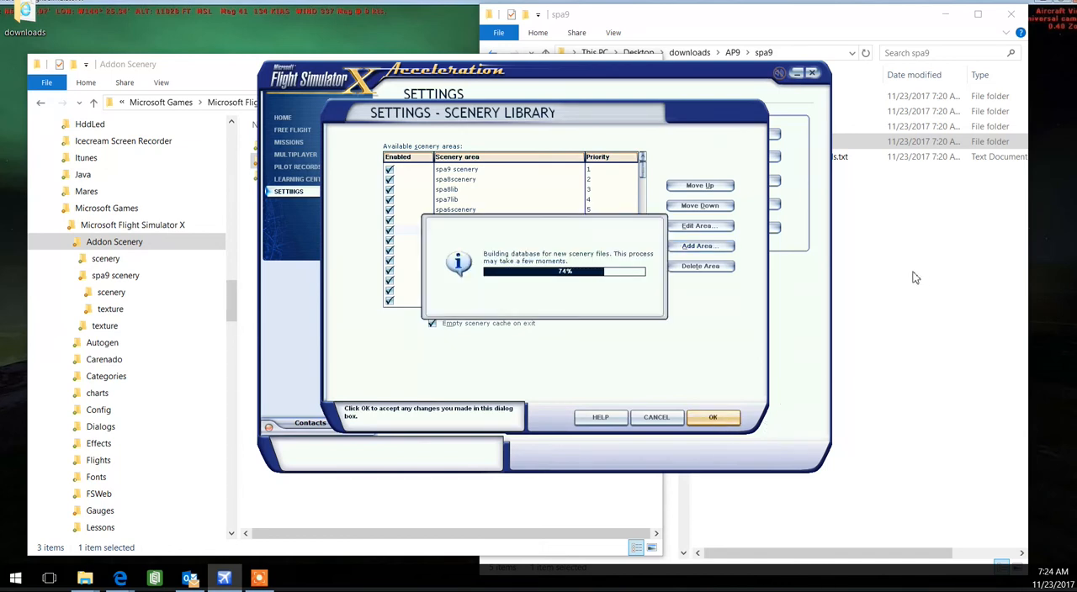